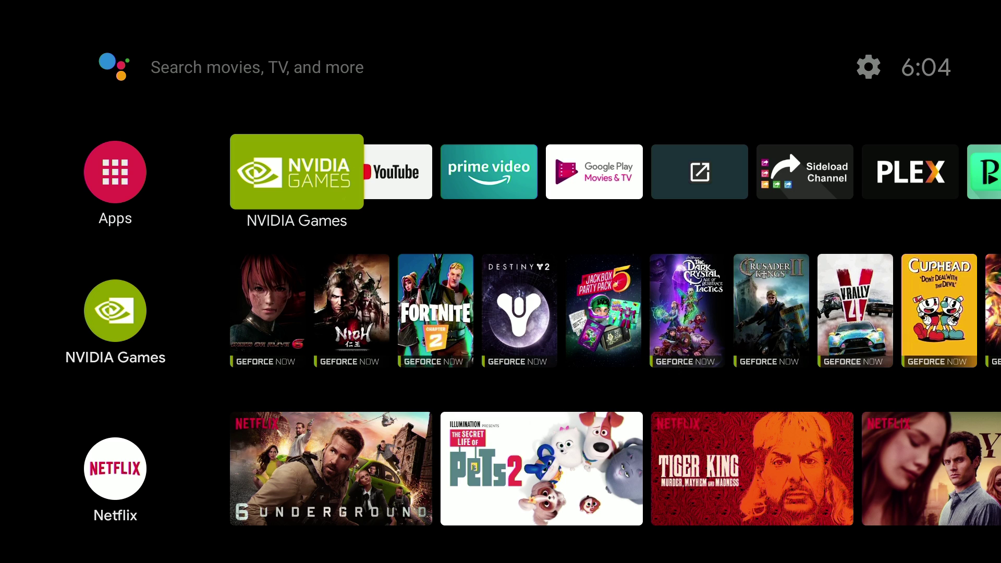
- Move along the apps row to Aptoide and open it on the Chrome Beta page
key("Right")
key("Right")
key("Right")
key("Right")
key("Right")
key("Right")
key("Right")
key("Right")
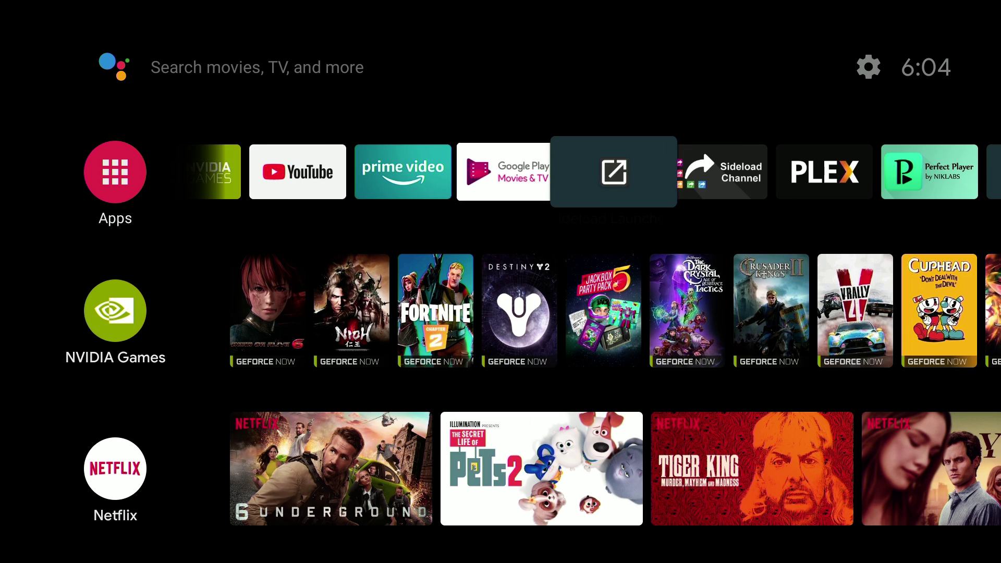
key("Right")
key("Right")
key("Right")
key("Right")
key("Right")
key("Right")
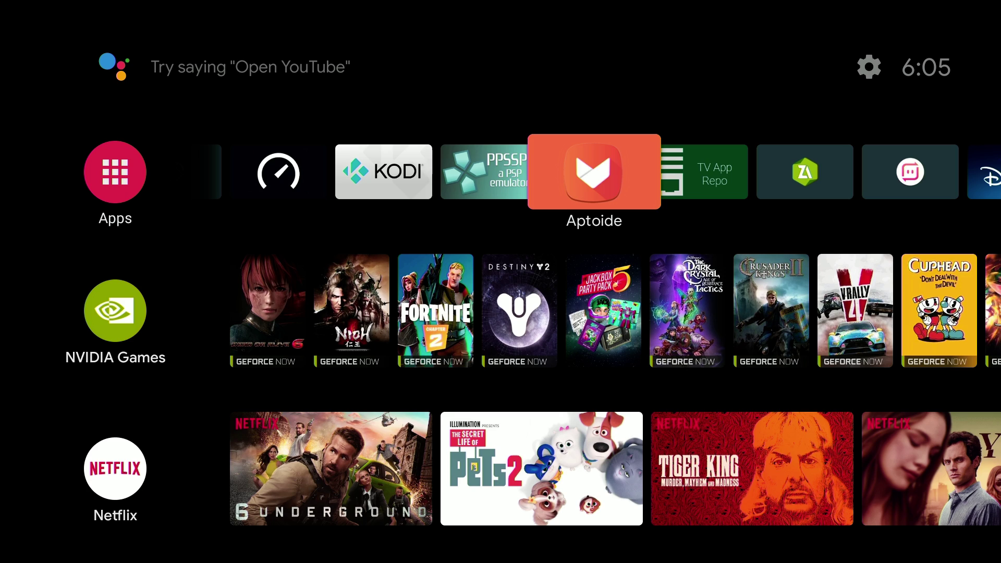
key("Right")
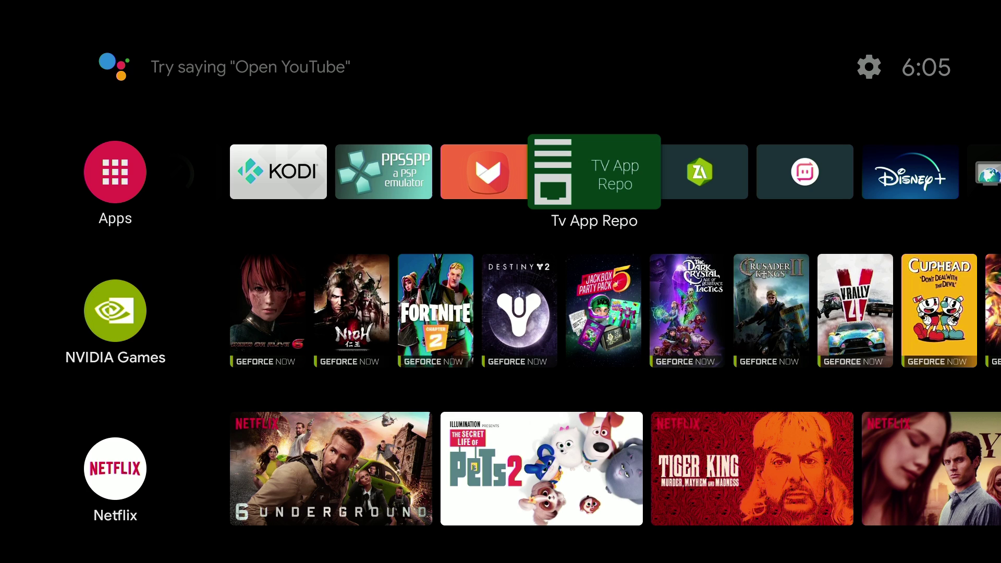
key("Left")
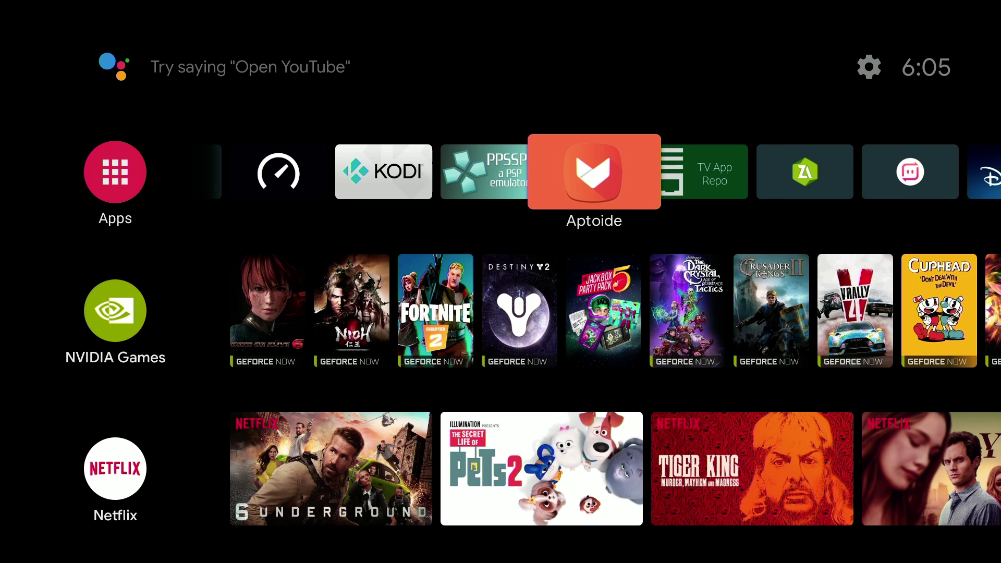
key("Return")
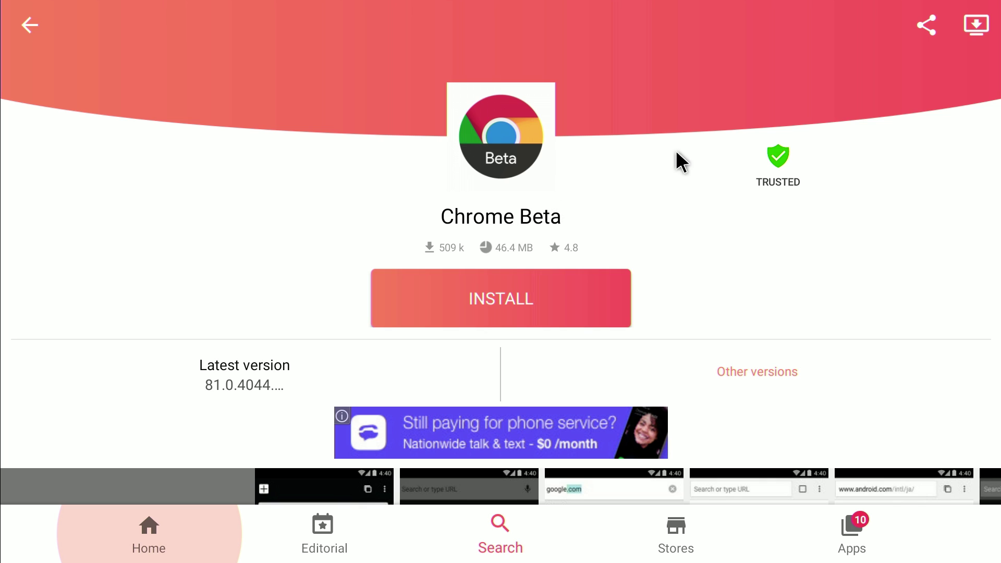
- Download Chrome Beta in Aptoide, then minimise the TV capture to reveal the PC
left_click(503, 301)
left_click(502, 302)
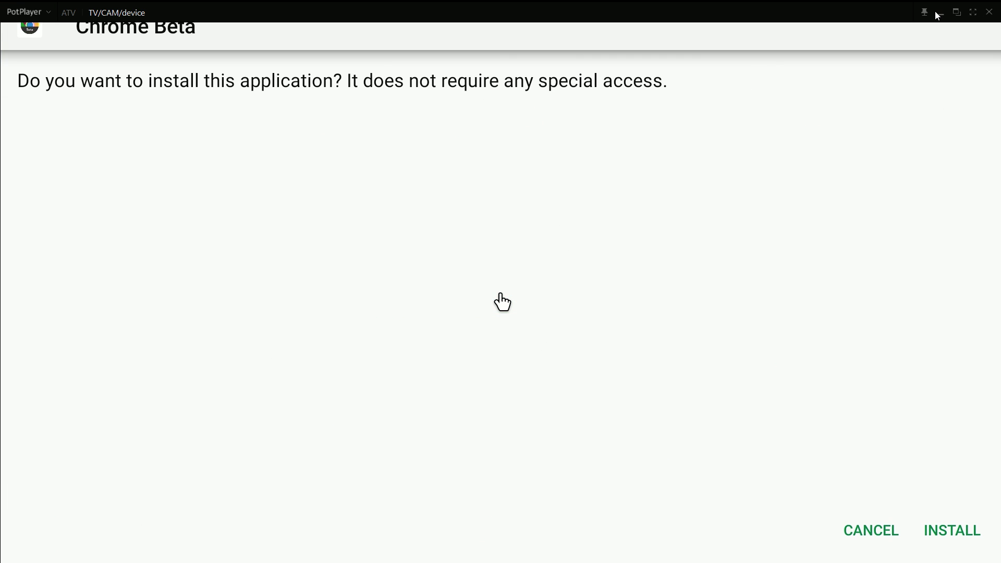
left_click(939, 13)
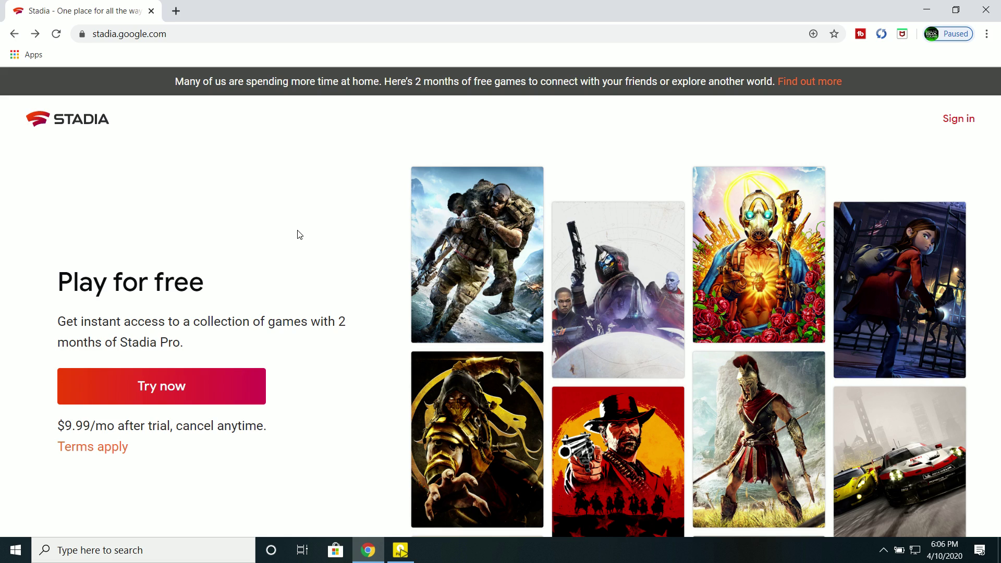
- Restore the TV view, install Chrome Beta and launch it
left_click(401, 550)
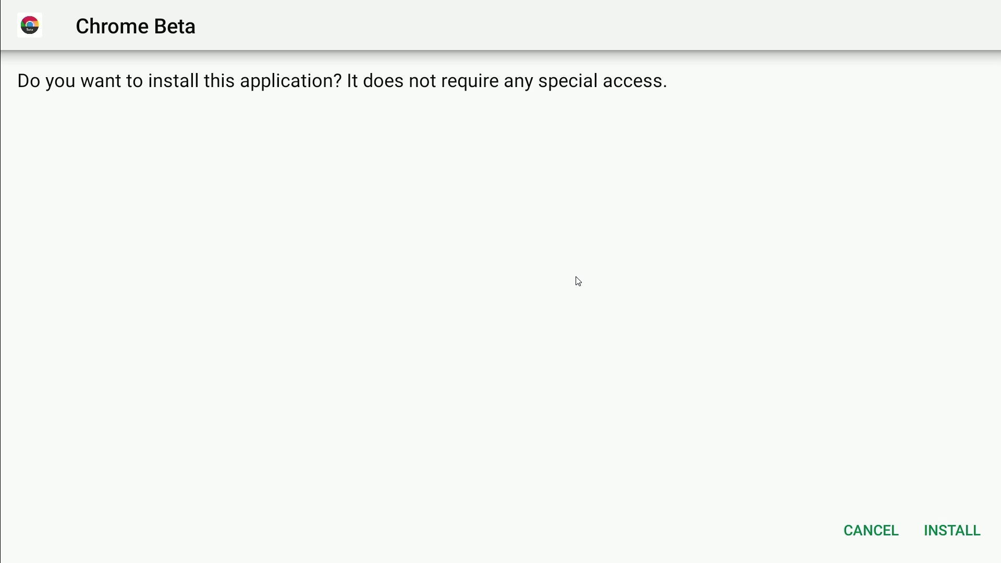
key("Tab")
key("Tab")
key("Return")
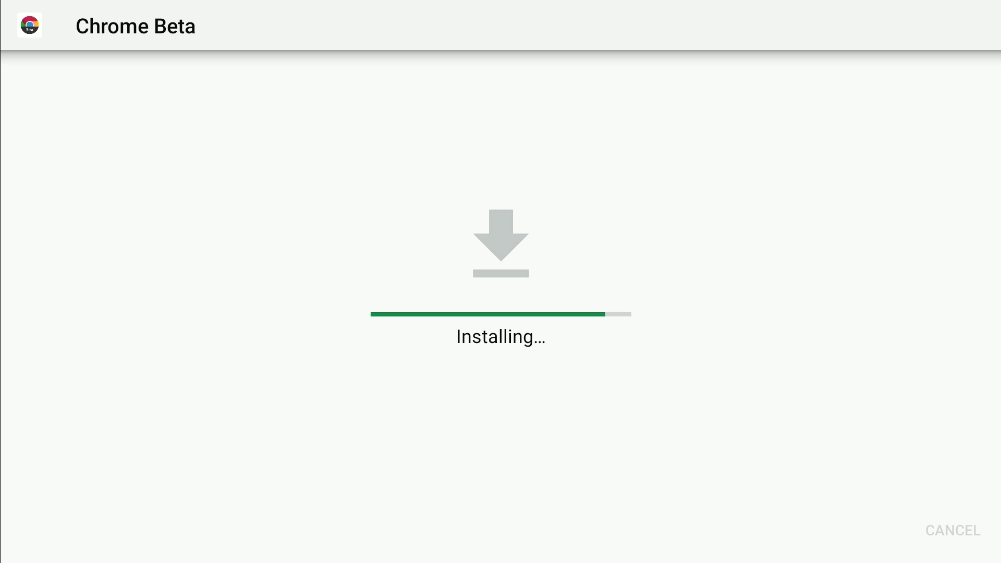
key("Tab")
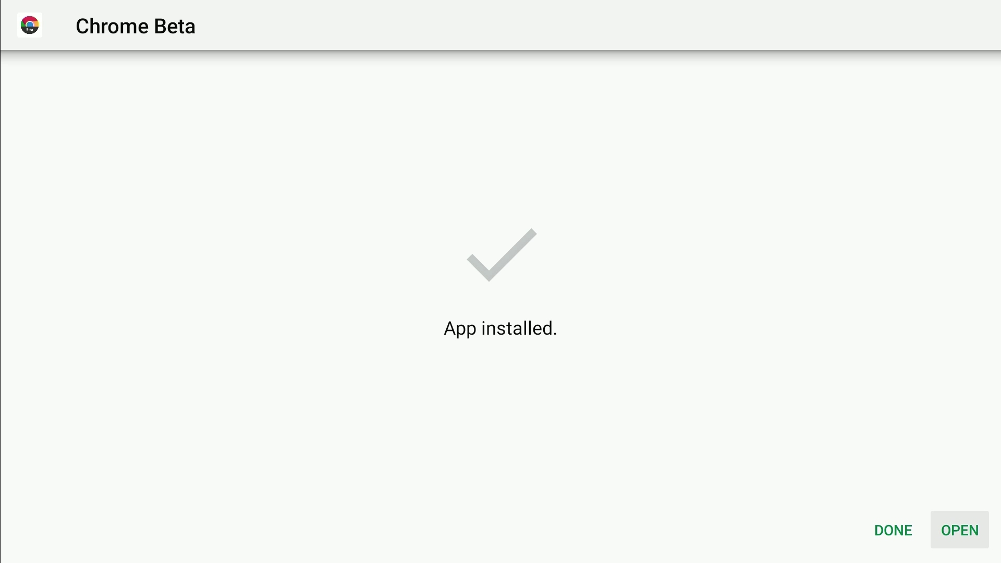
key("Return")
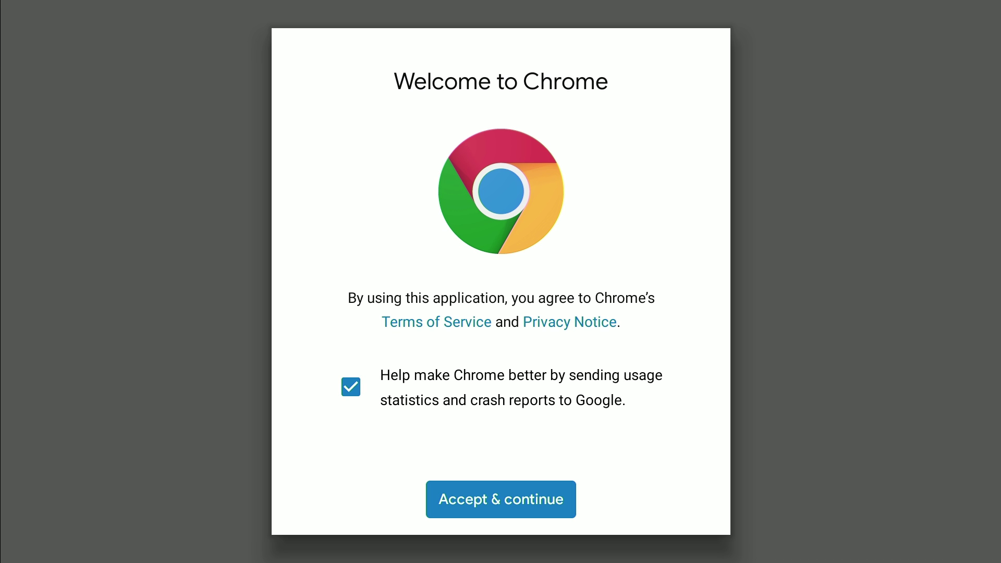
- Decline usage statistics, accept Chrome's terms and turn on sync
left_click(351, 386)
left_click(501, 511)
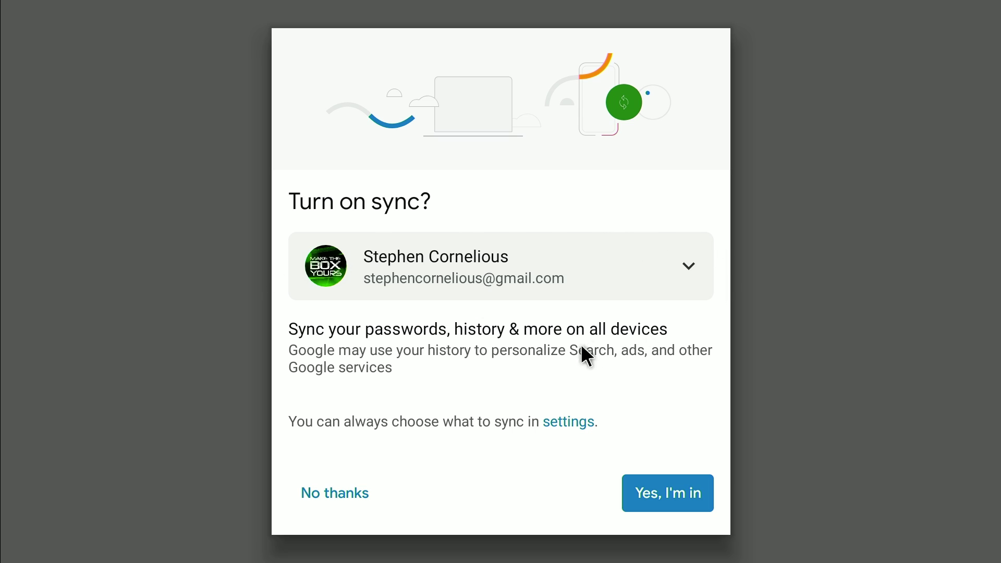
left_click(655, 496)
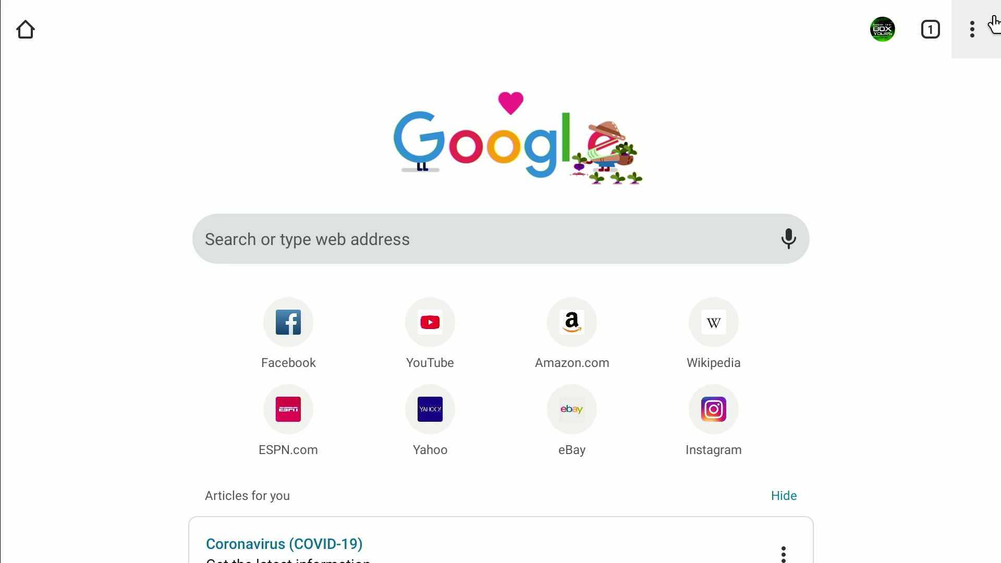
- Enable Desktop site, search Google for 'stadia' and open the official Stadia result
left_click(984, 33)
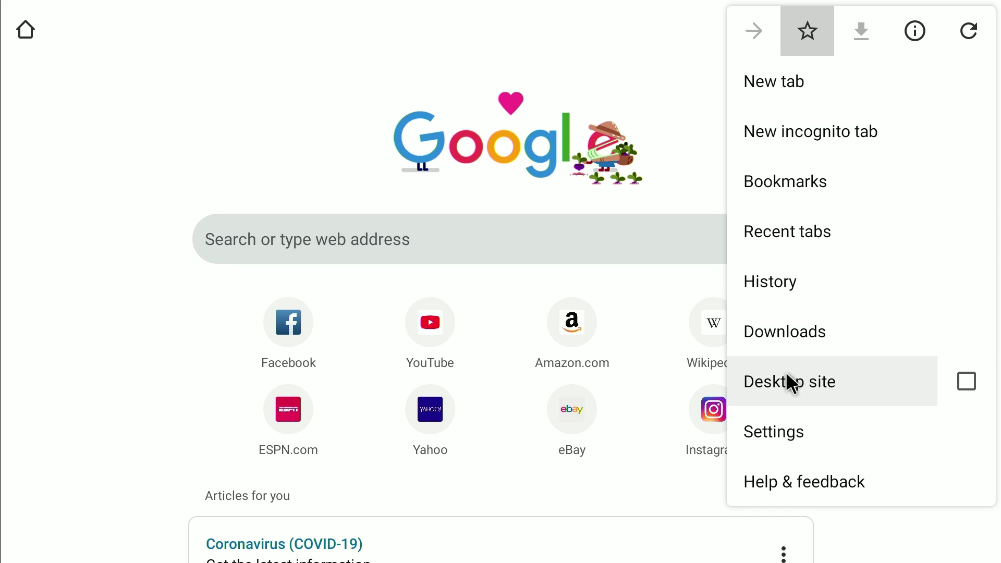
left_click(966, 394)
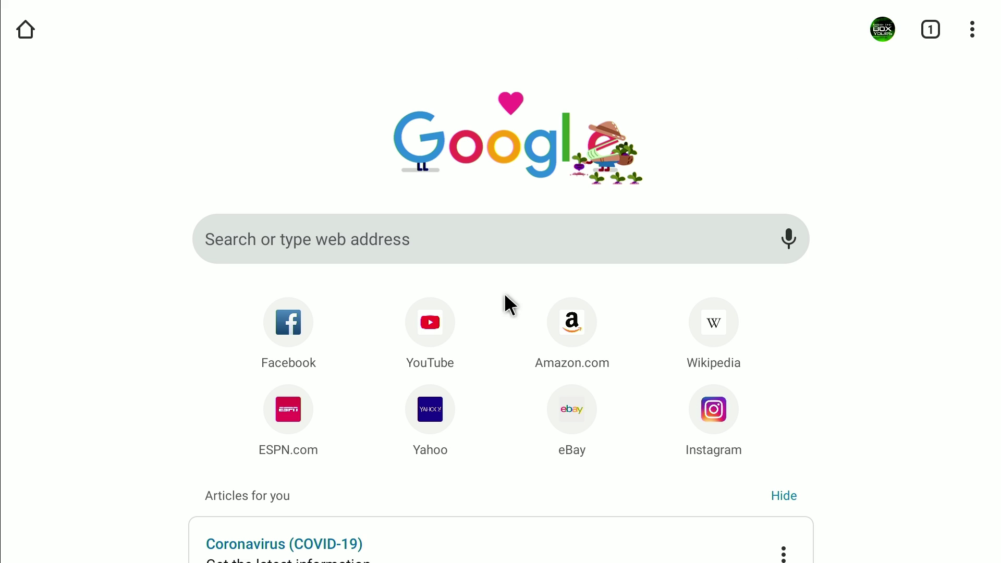
left_click(398, 249)
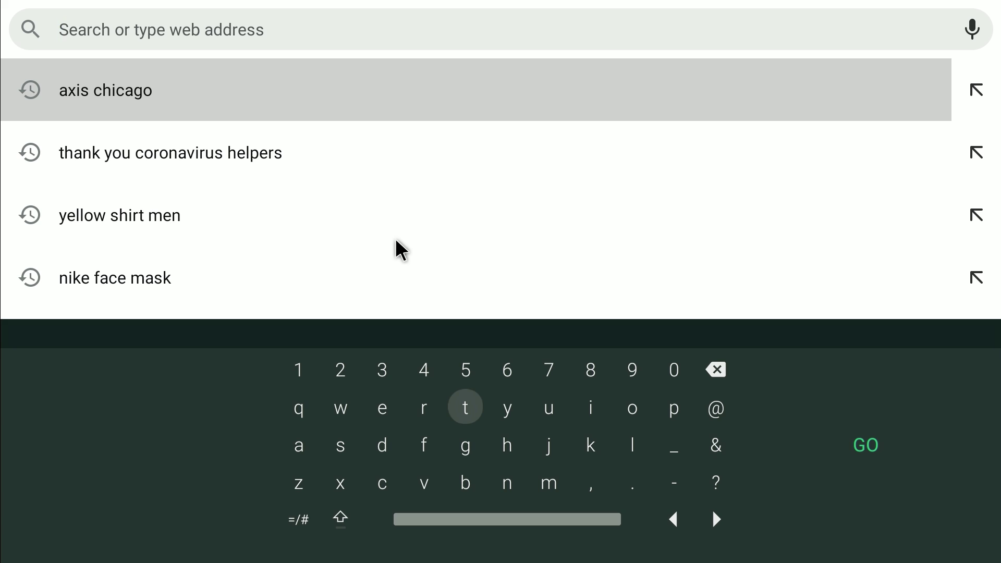
type("stad")
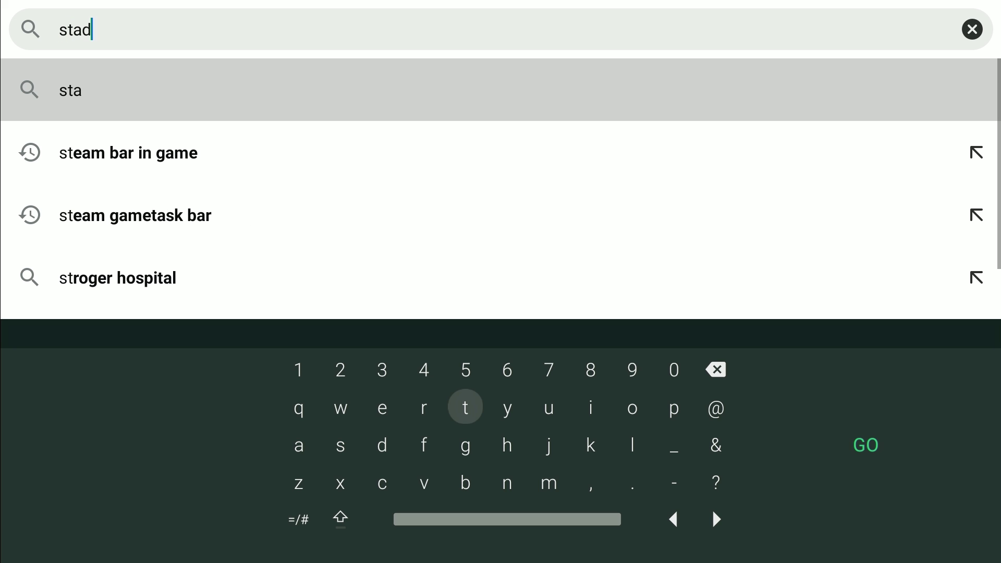
type("ia")
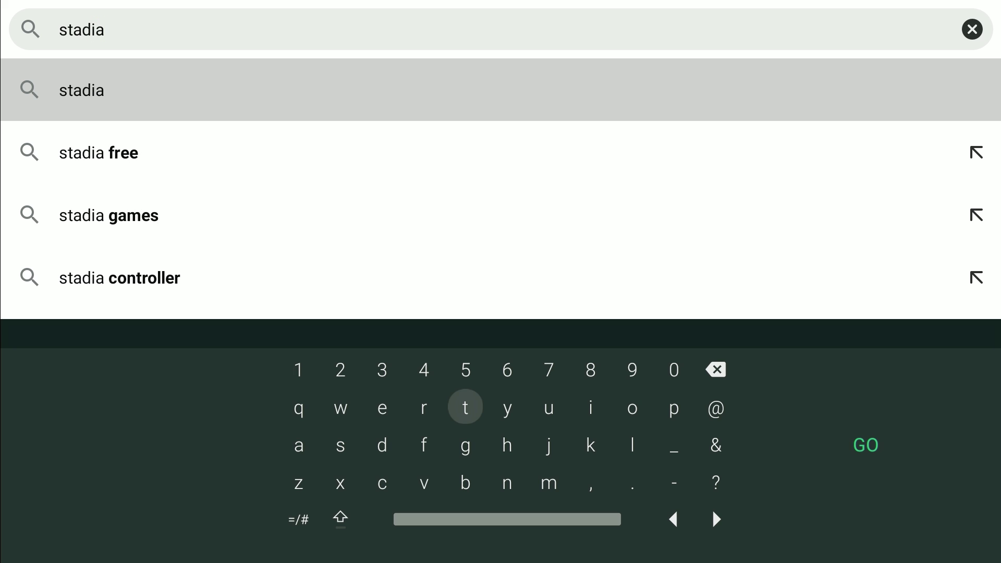
key("Return")
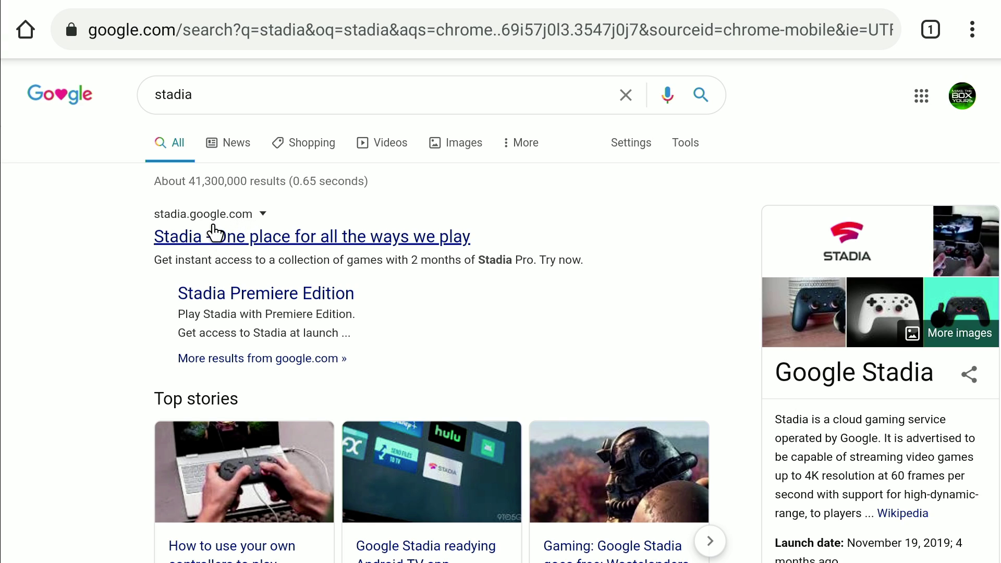
left_click(221, 233)
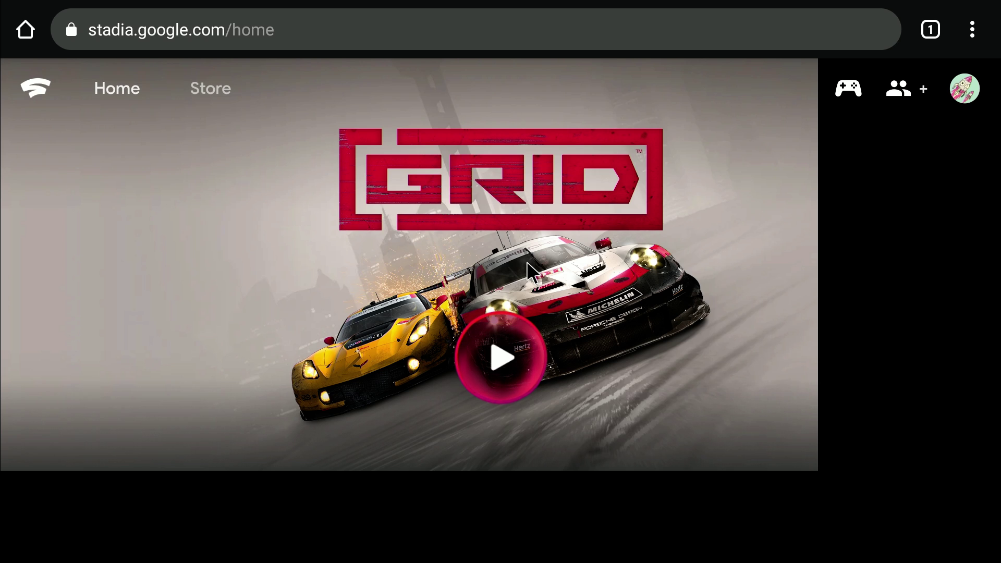
- Browse the Stadia Store, then go back to the Stadia home page
left_click(230, 88)
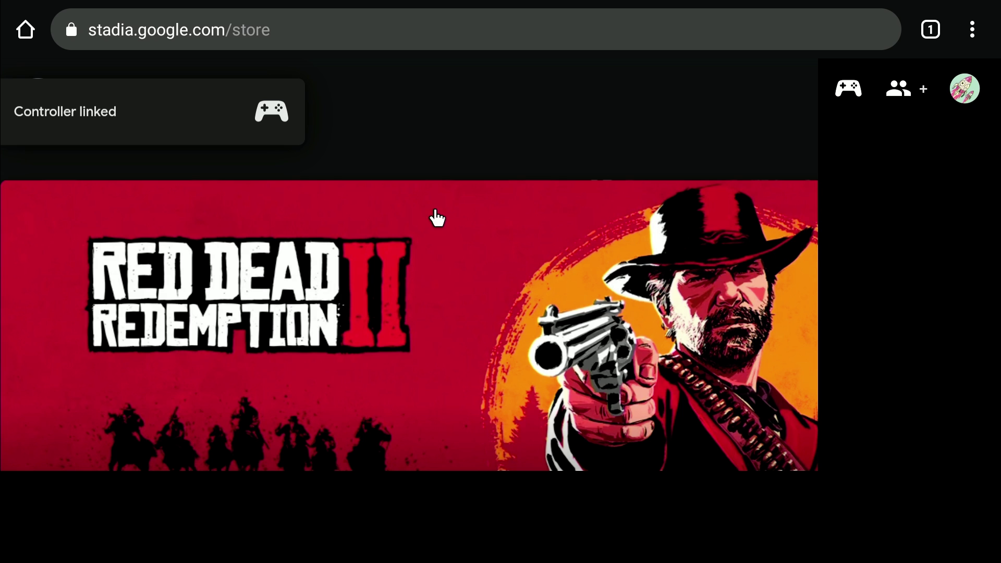
key("alt+Left")
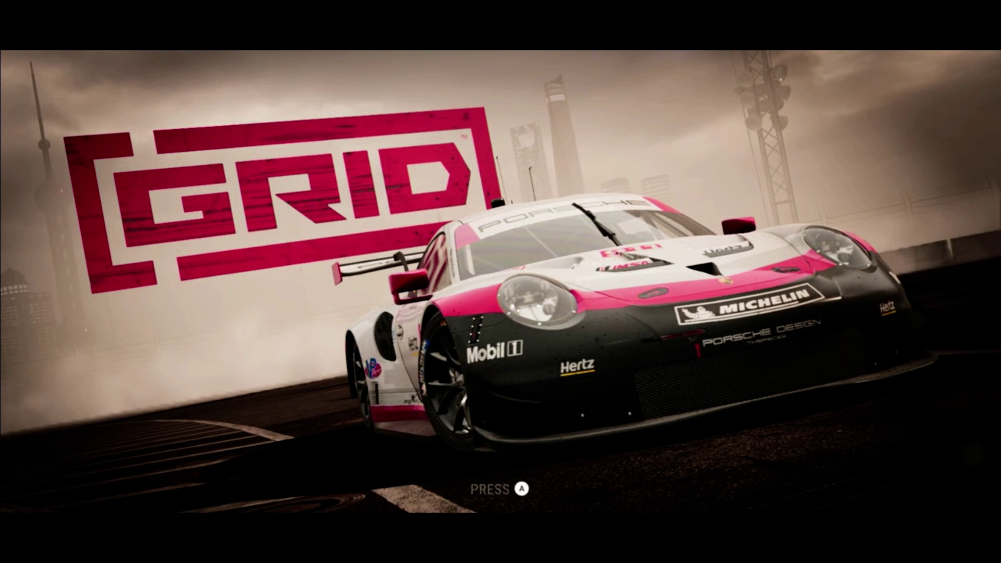
- Create a new GRID save, accept the licence agreement and keep gamma brightness at 50
key("Return")
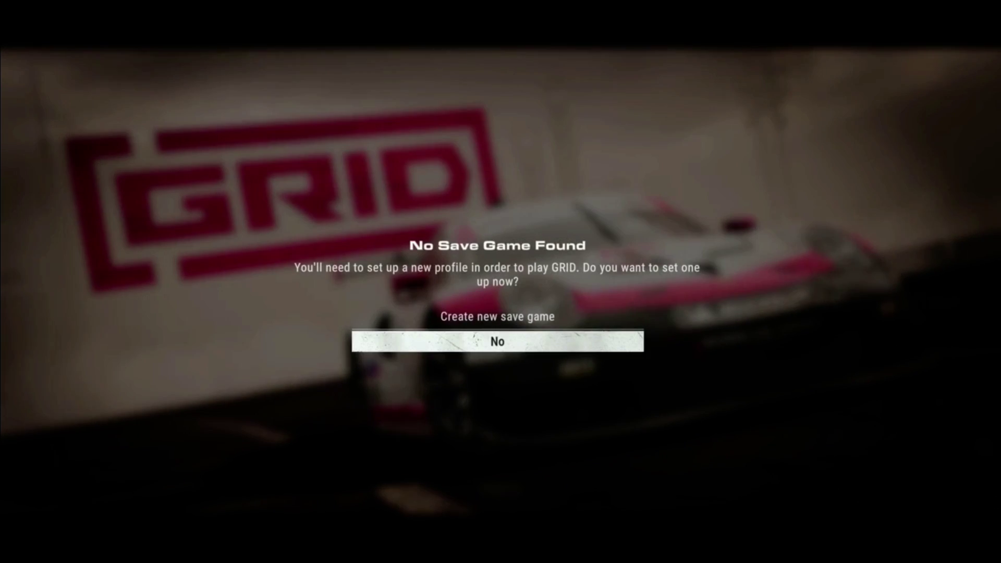
key("Up")
key("Return")
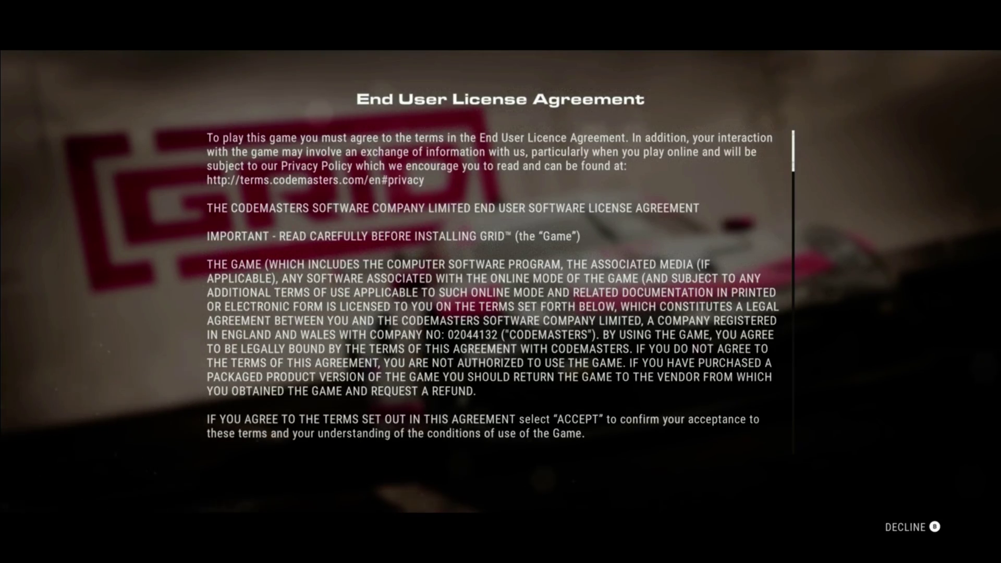
scroll(499, 292, "down", 20)
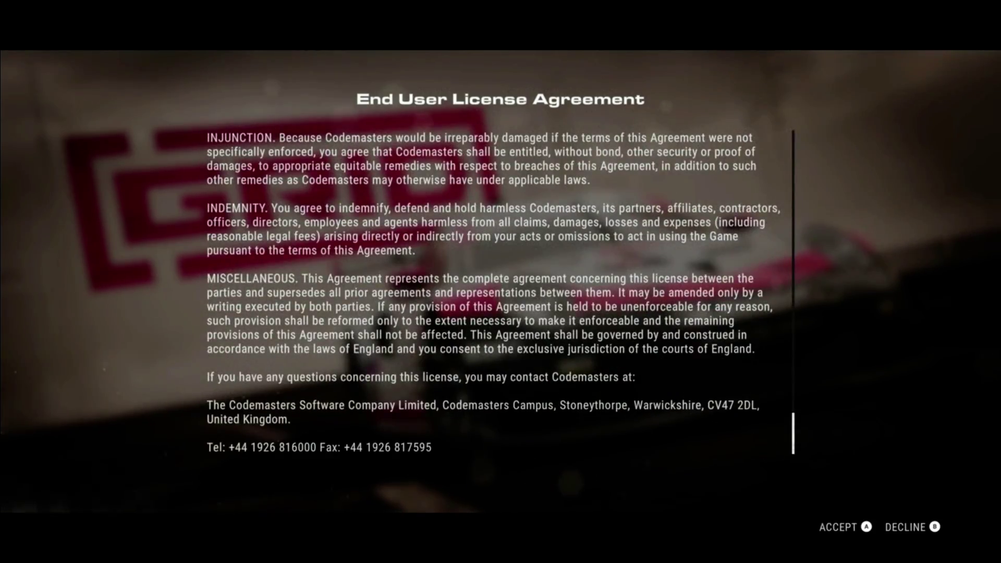
key("Return")
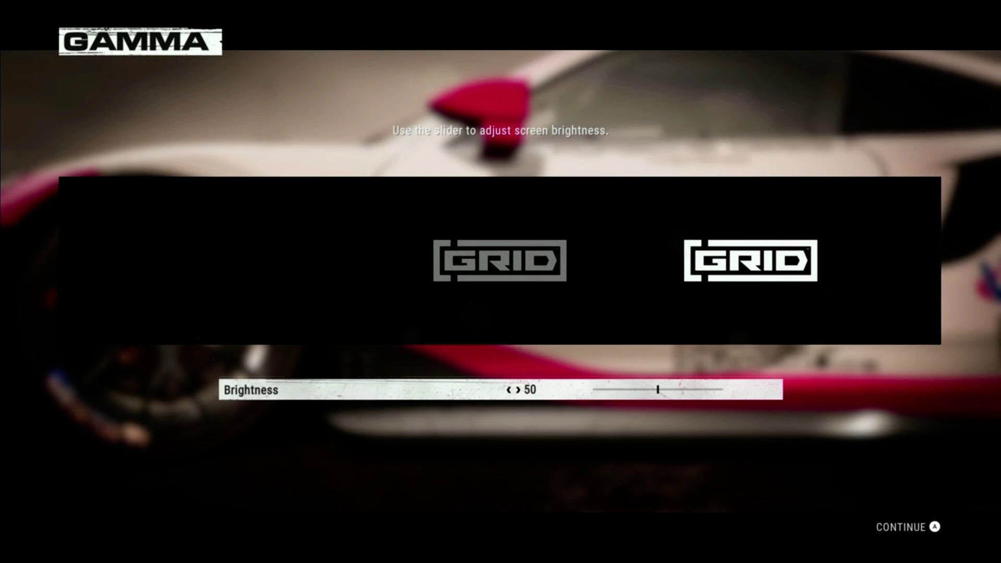
key("Left")
key("Right")
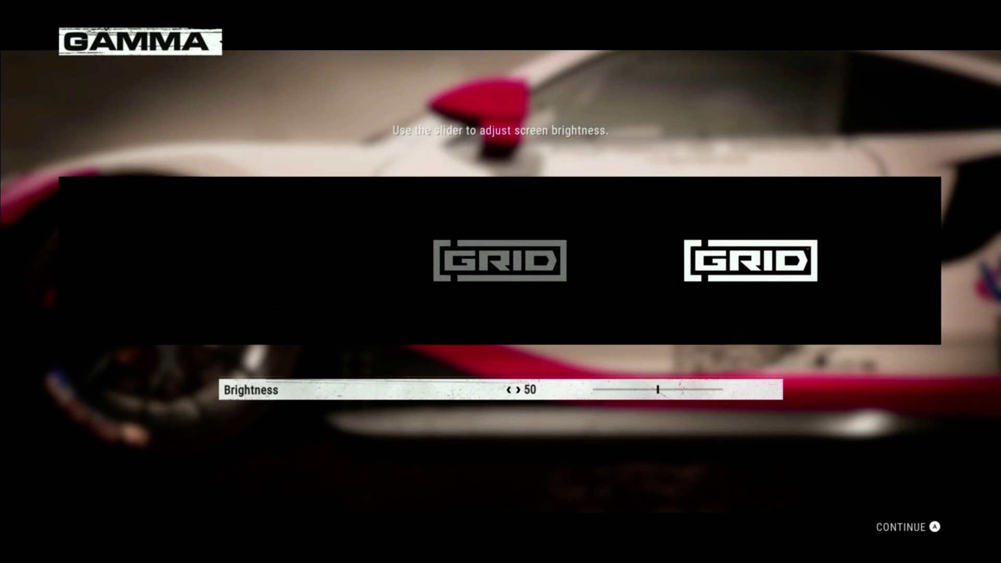
- Confirm the gamma brightness of 50 to continue into GRID
key("Return")
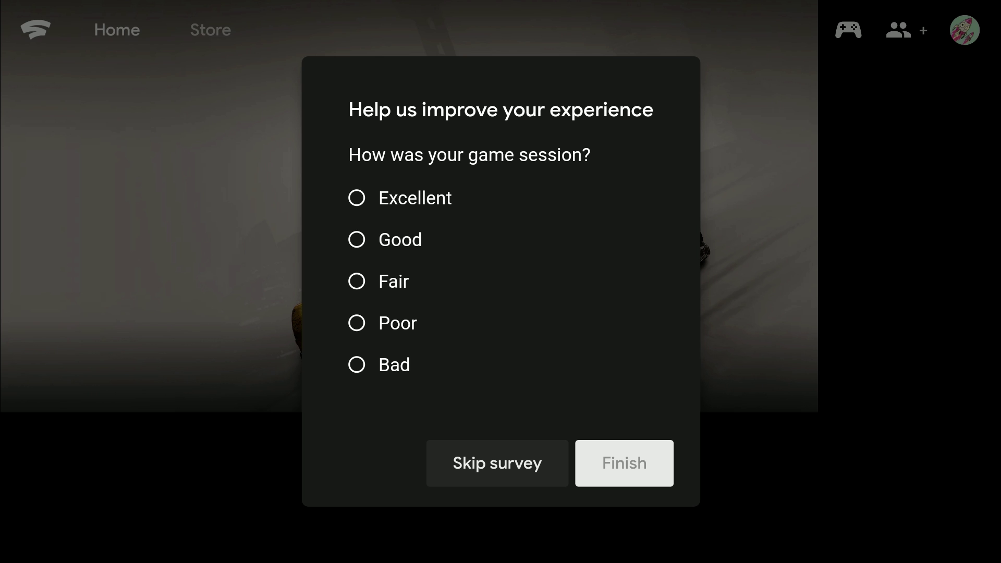
- Skip the 'How was your game session?' feedback survey
left_click(563, 463)
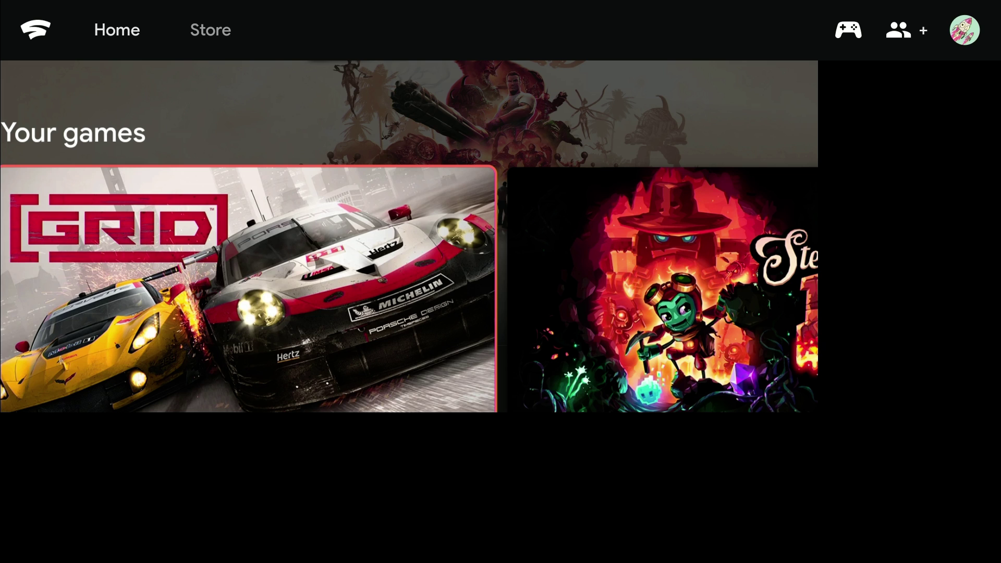
- Move focus up to the Serious Sam Collection banner
key("Up")
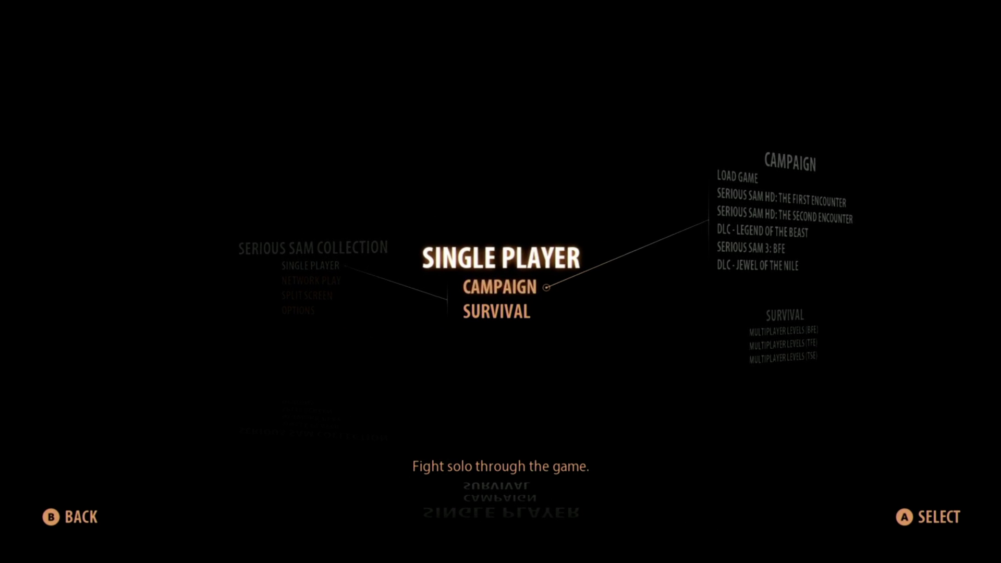
- Choose Campaign > The First Encounter > Hatshepsut and start it on EASY
key("Return")
key("Escape")
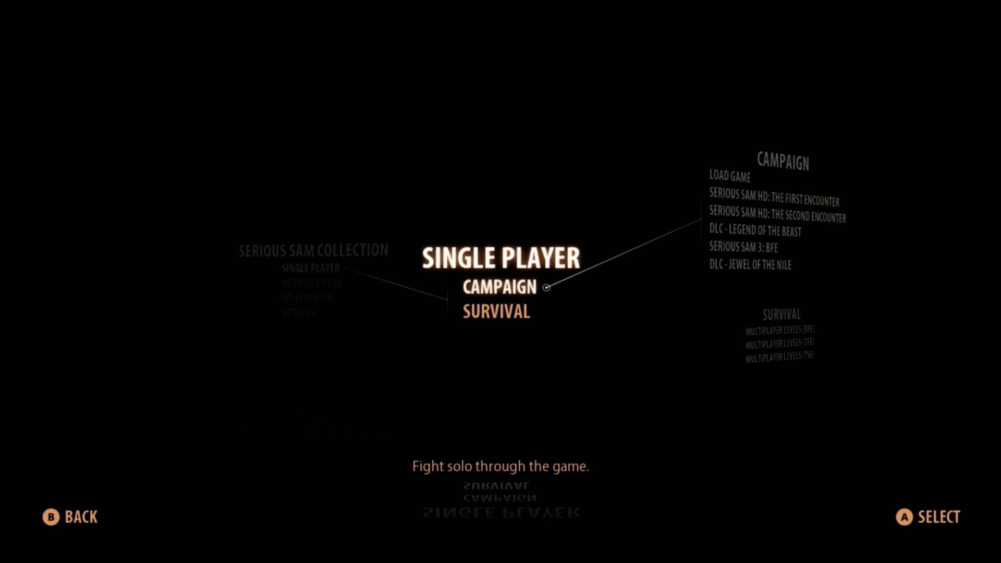
key("Return")
key("Down")
key("Return")
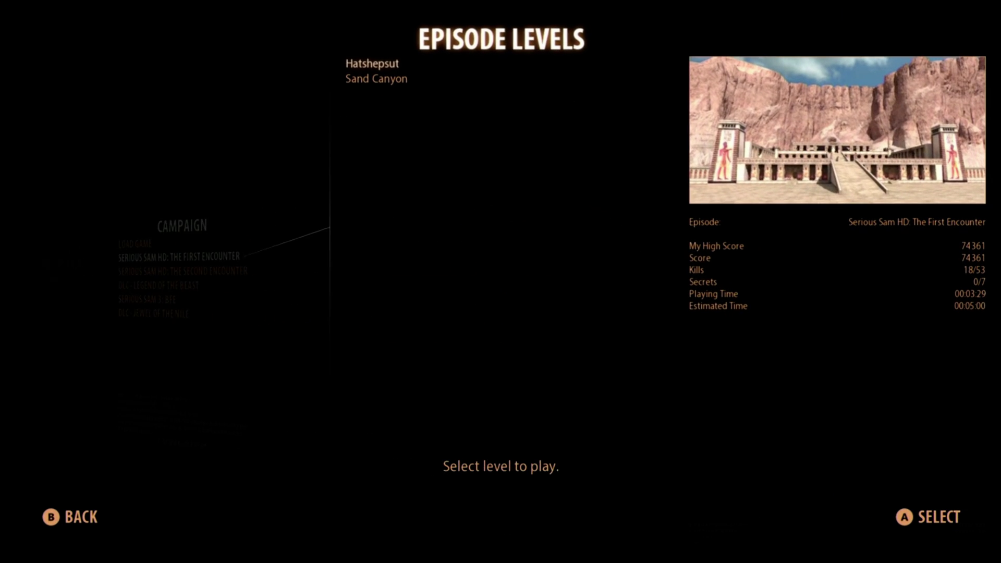
key("Return")
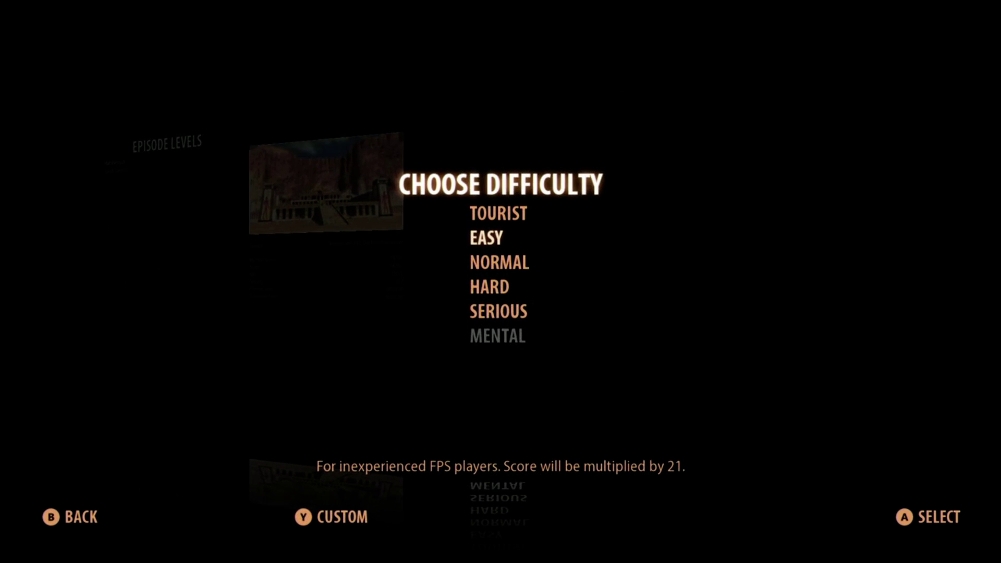
key("Return")
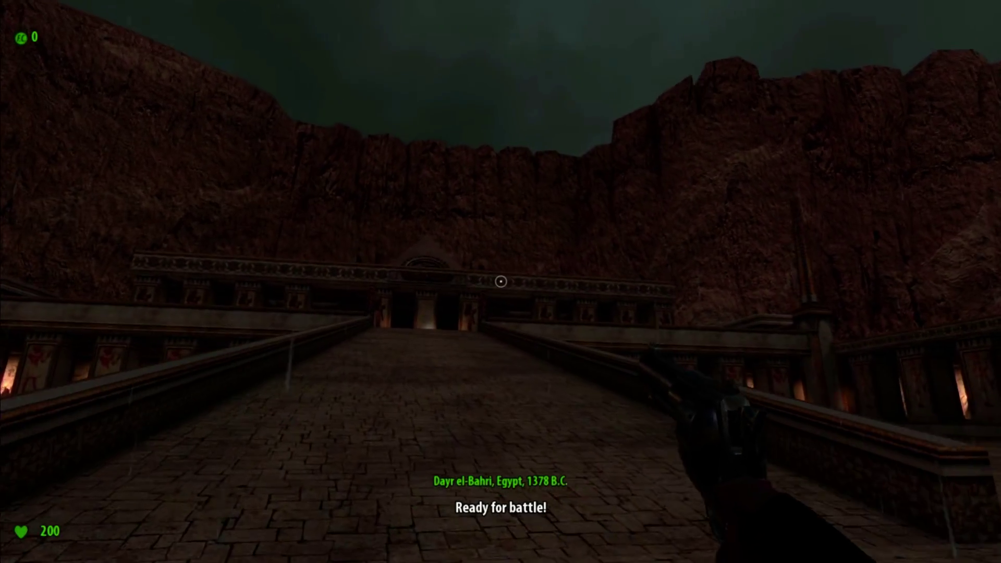
- Advance up the ramp to the temple doors, shooting the approaching enemies dead
key("w")
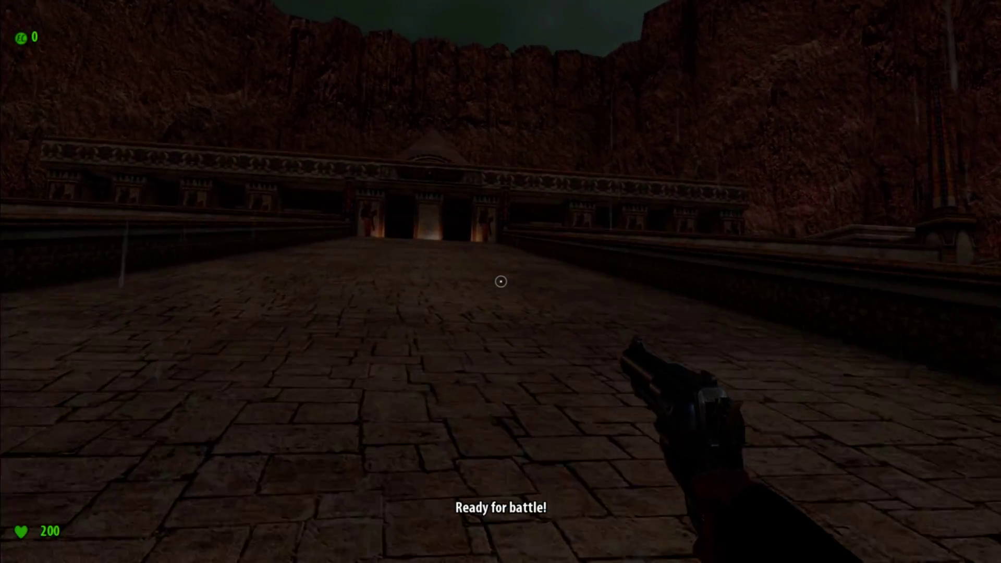
key("w")
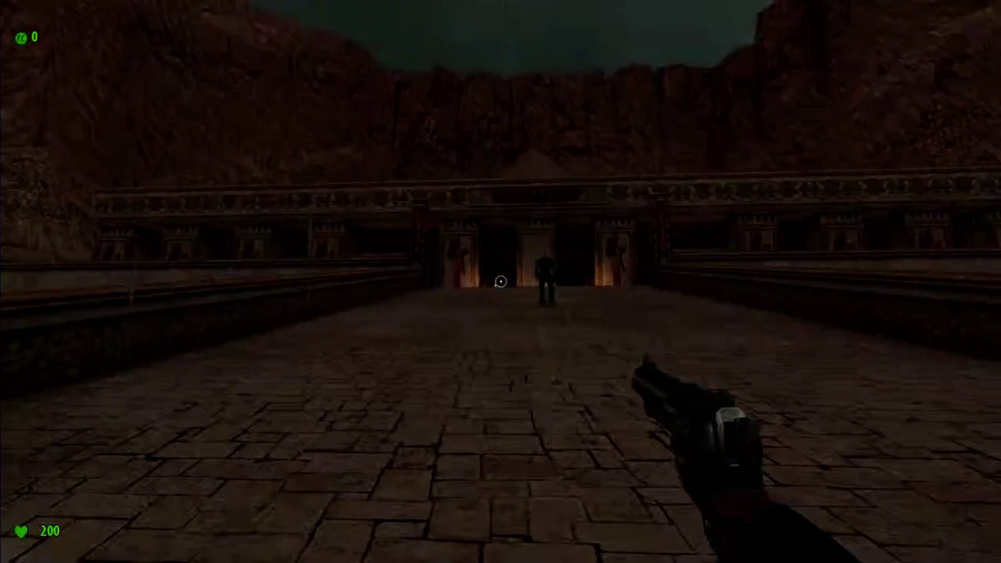
key("s")
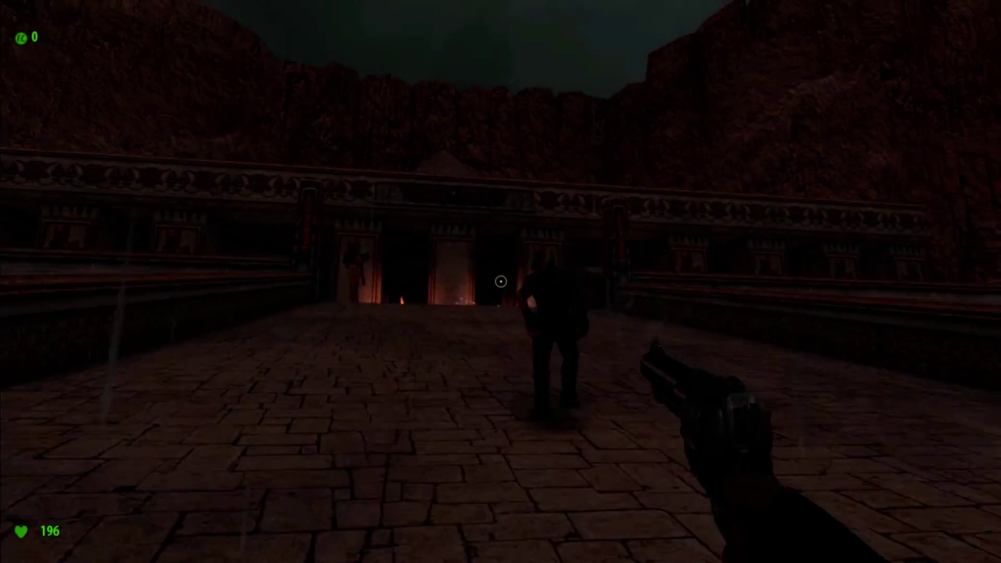
left_click(501, 282)
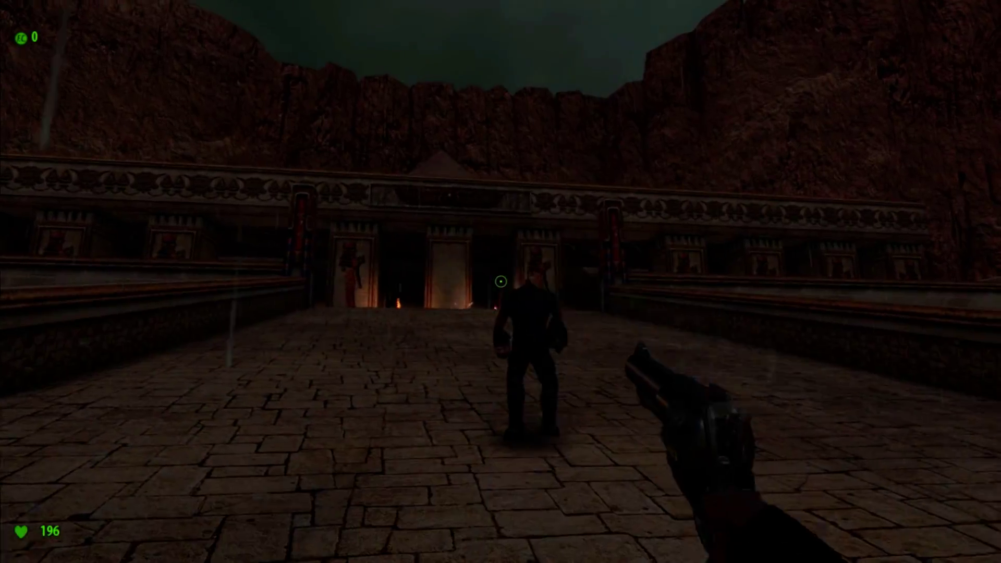
left_click(501, 281)
key("w")
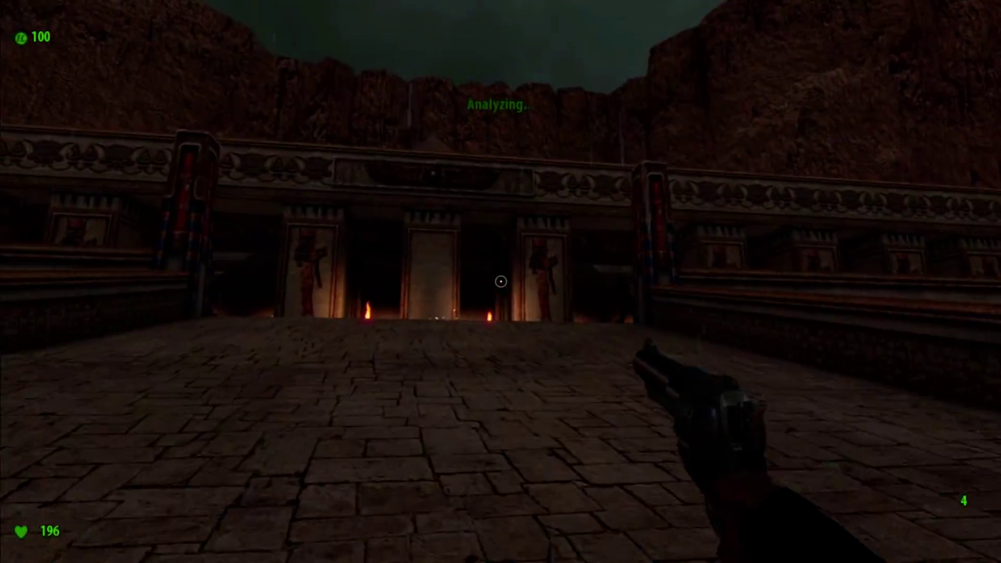
key("w")
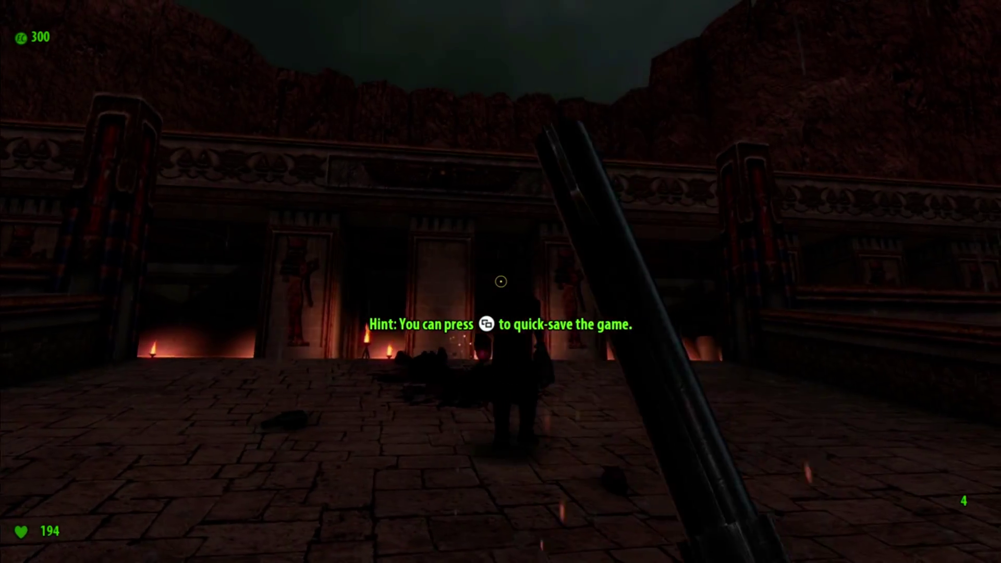
left_click(501, 281)
key("w")
key("w")
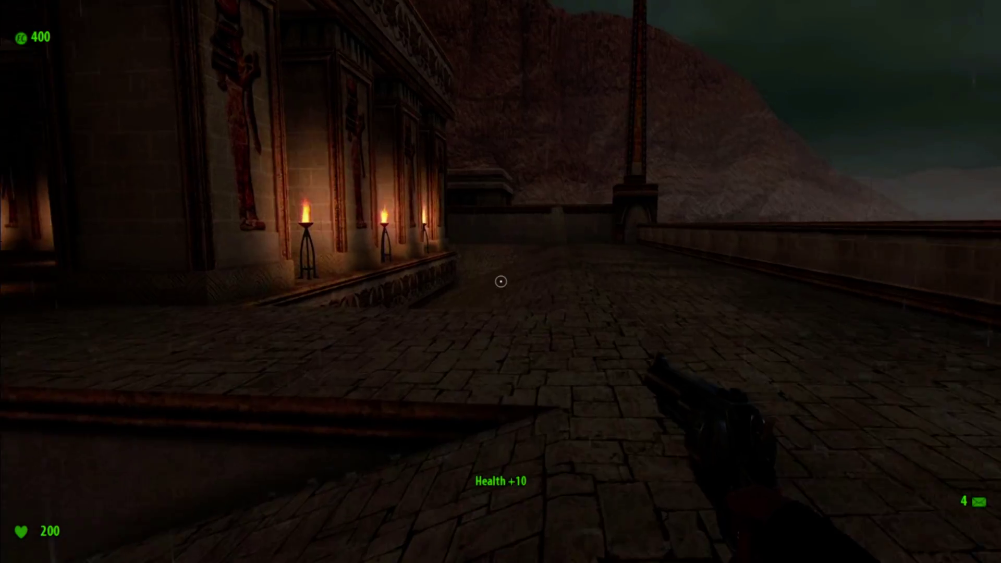
- Move along the torch-lit temple wall, jump toward the ledge, and look down the dark corridor
key("w")
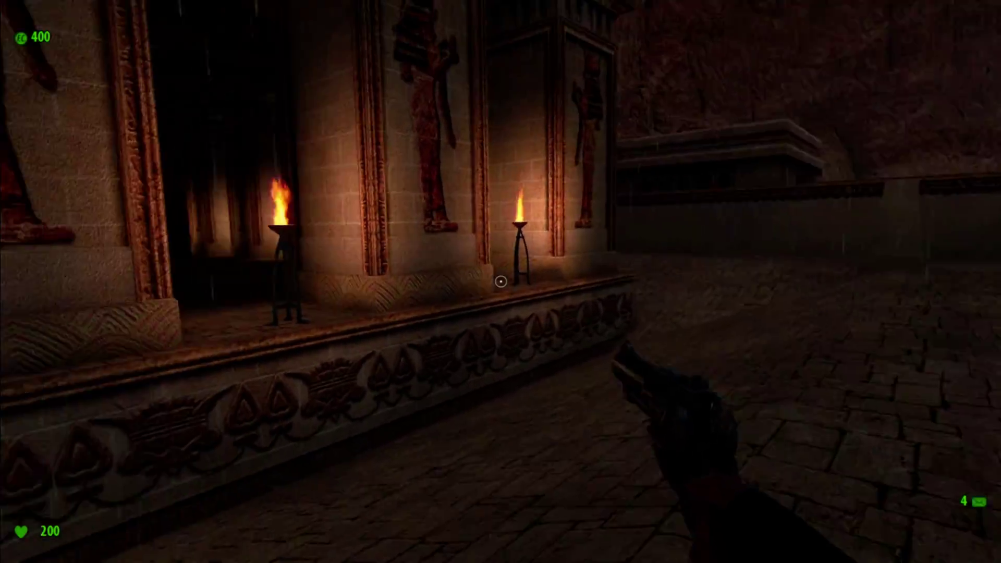
key("w")
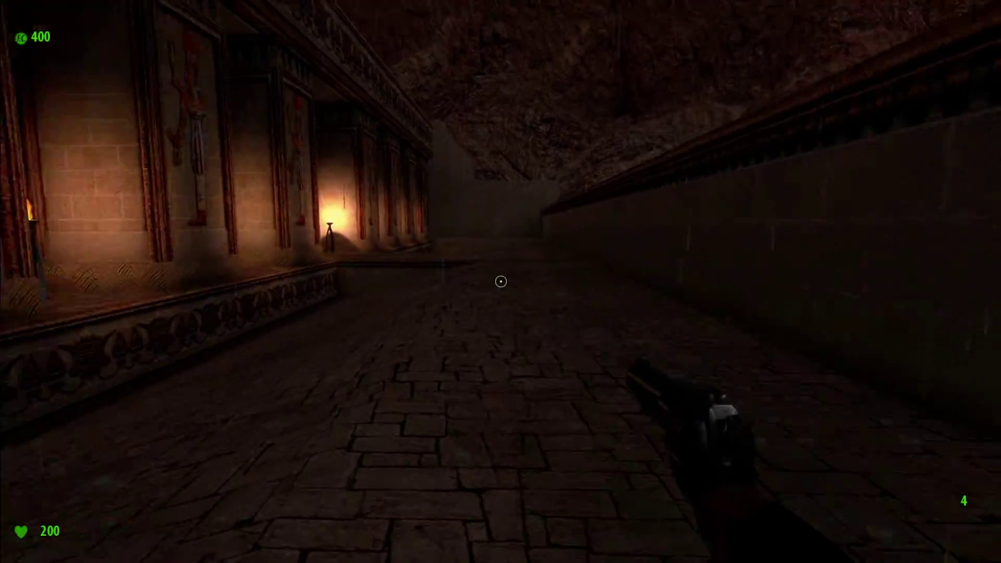
key("w")
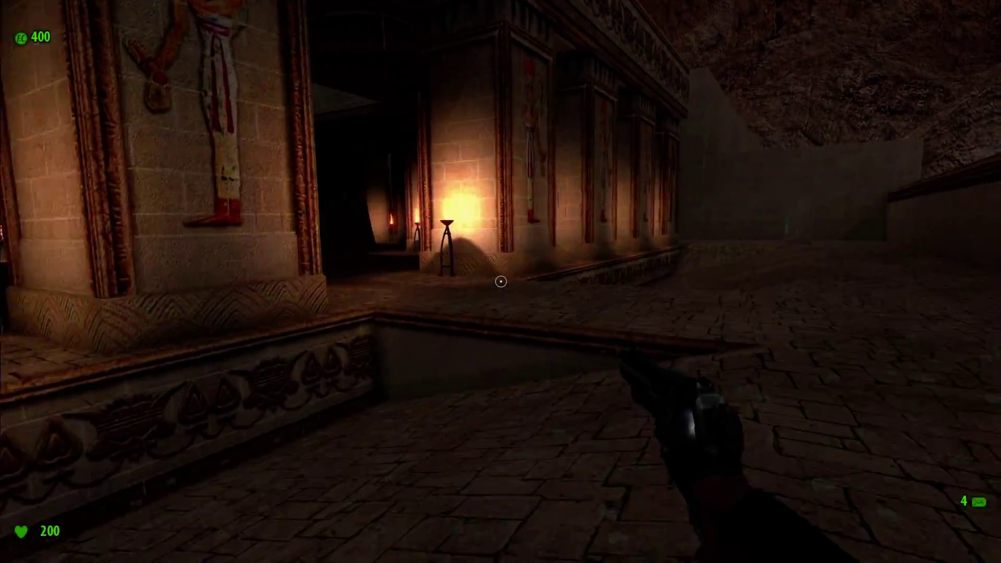
key("w")
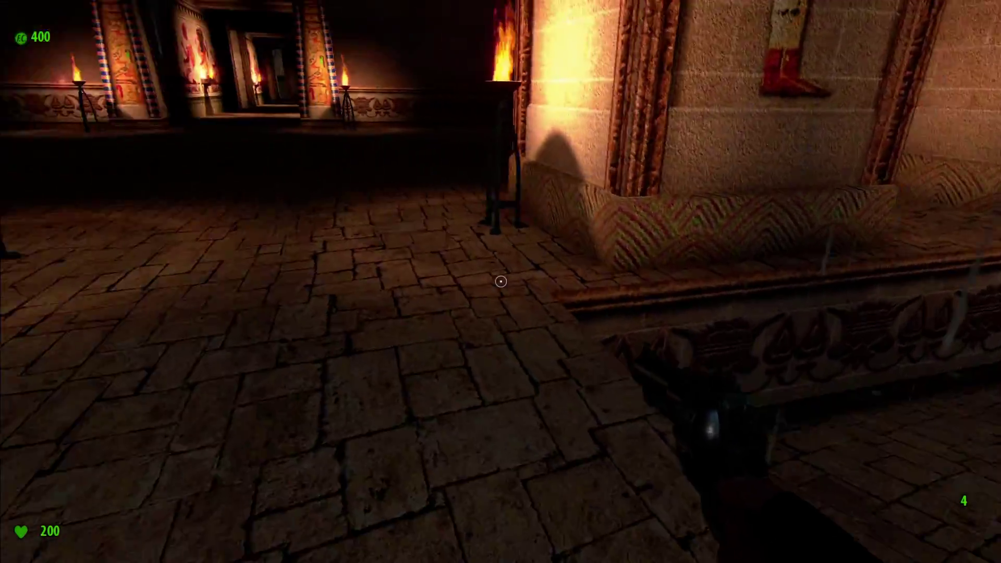
key("space")
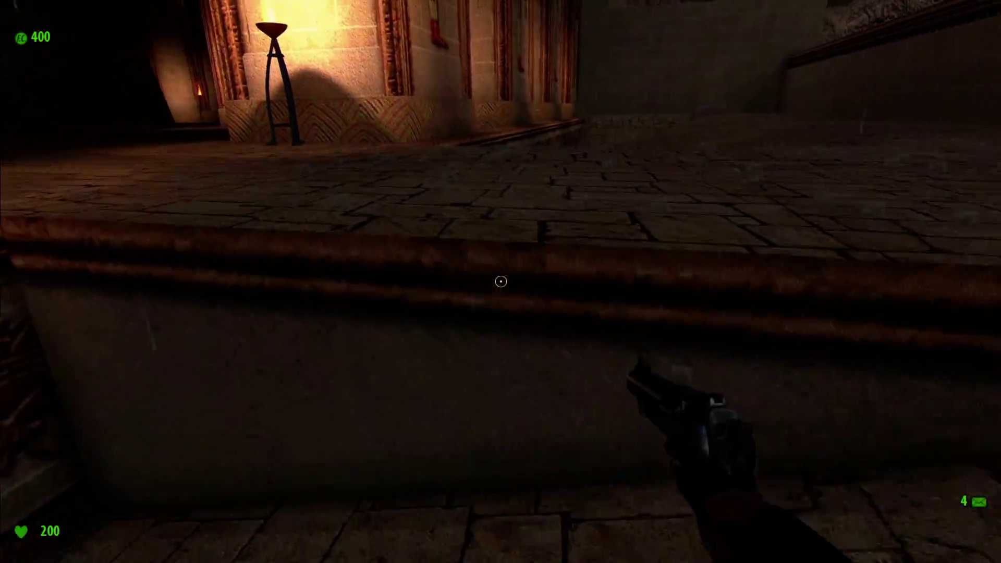
key("w")
key("w")
key("w")
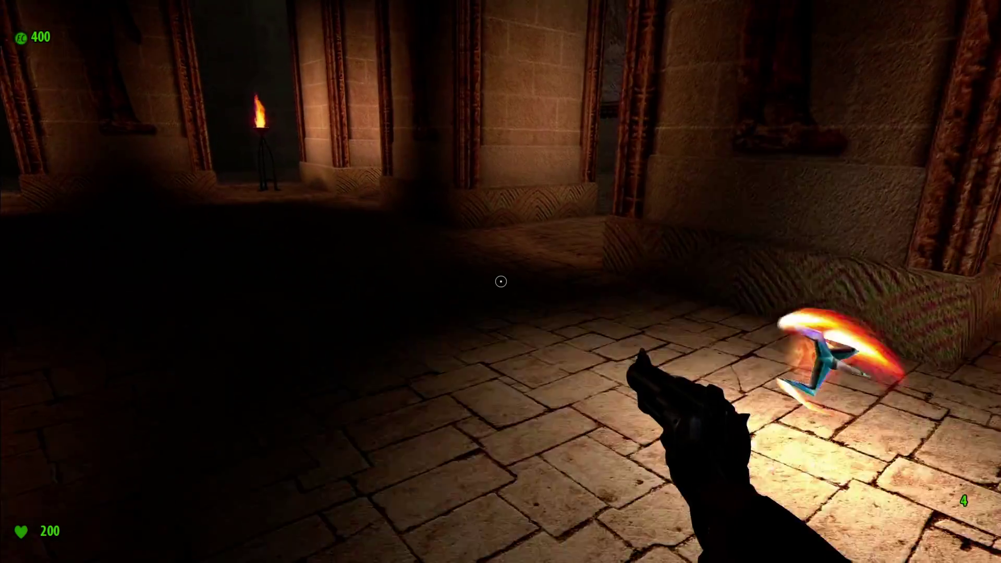
key("w")
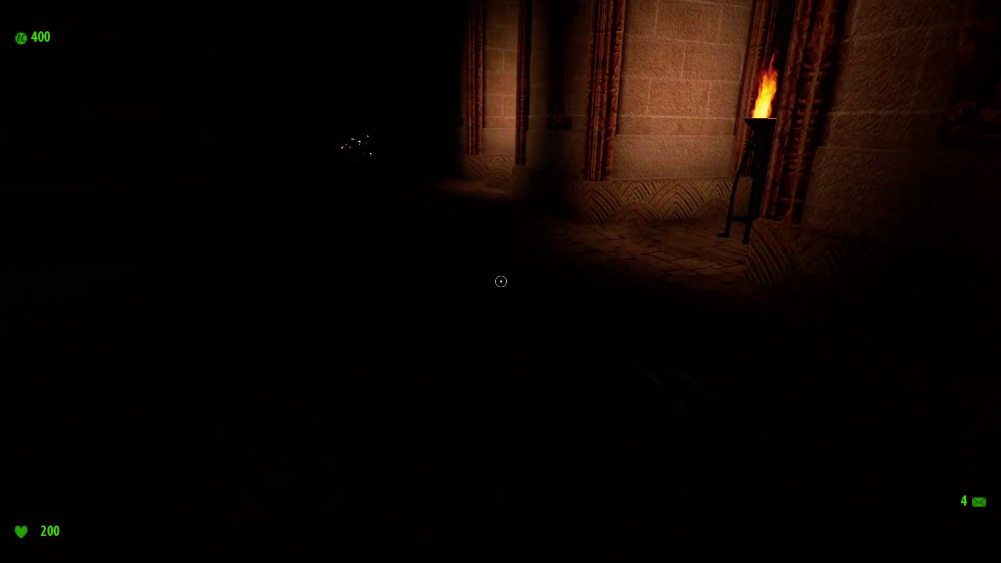